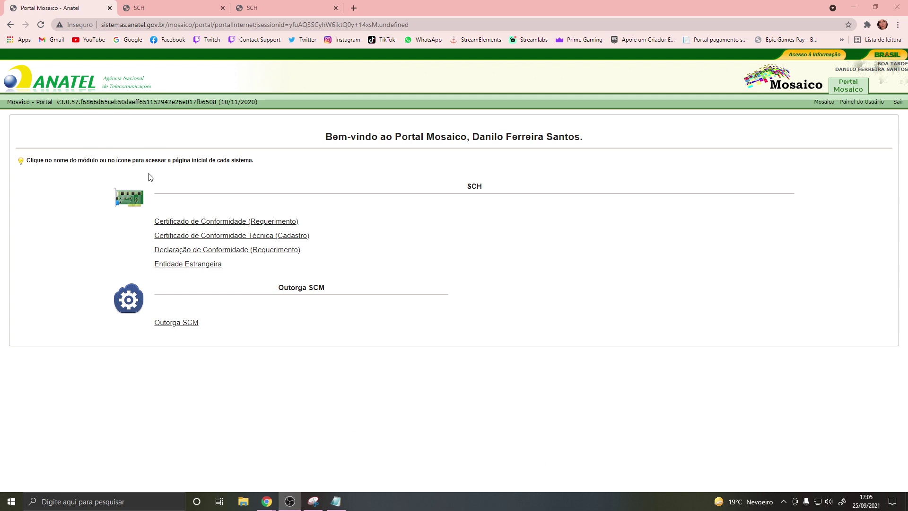
# - Open the Declaração de Conformidade (Requerimento) module and start registering a new declaration
pyautogui.click(218, 254)
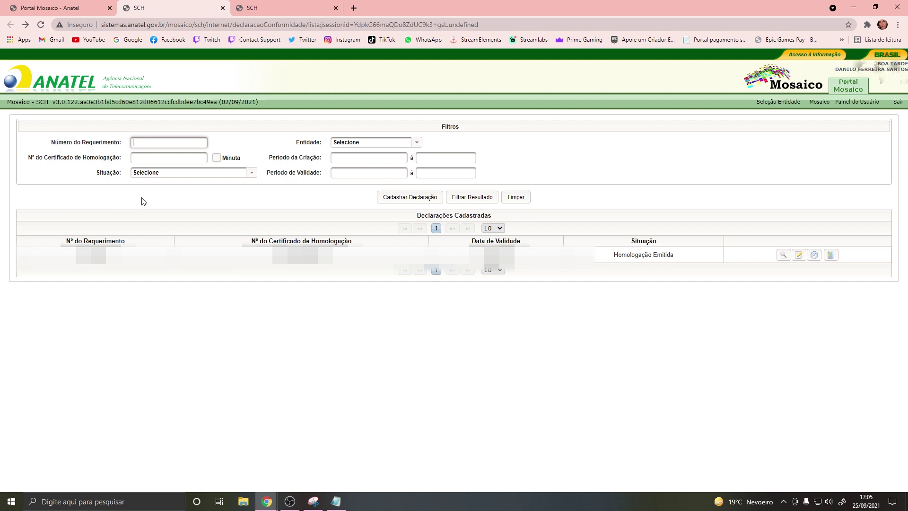
pyautogui.click(395, 199)
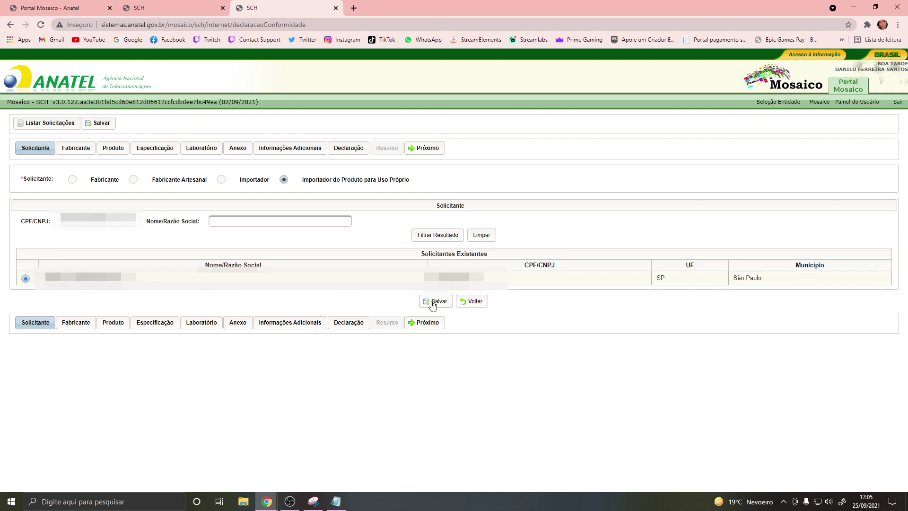
# - Advance the declaration through the Solicitante, Fabricante and Produto sections to the Especificação section
pyautogui.click(426, 149)
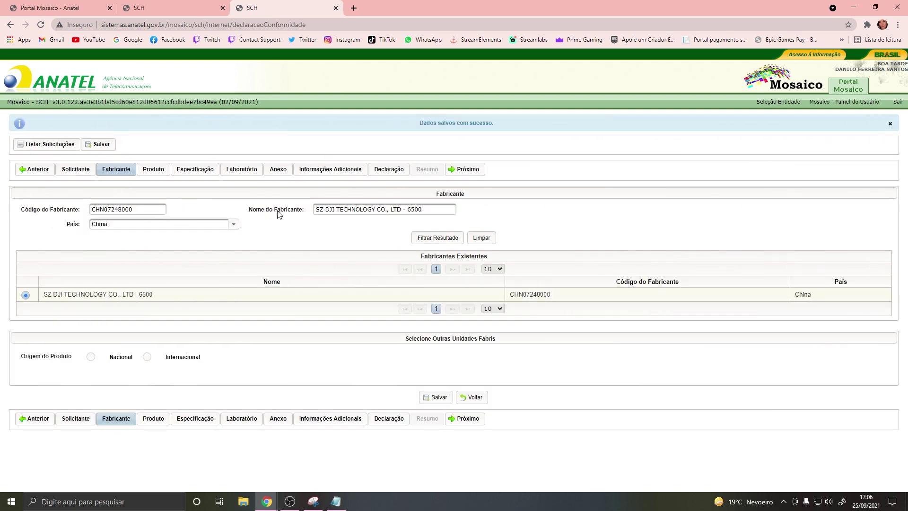
pyautogui.moveTo(409, 210); pyautogui.dragTo(416, 211)
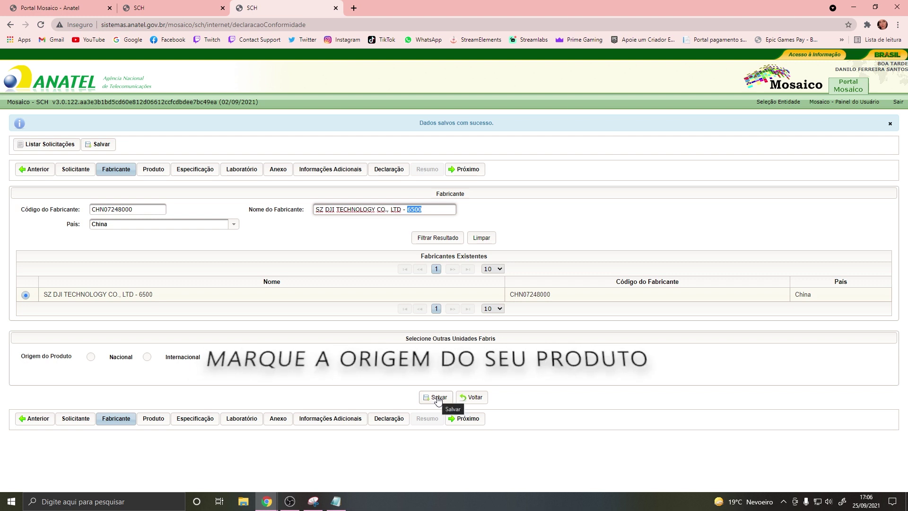
pyautogui.click(466, 171)
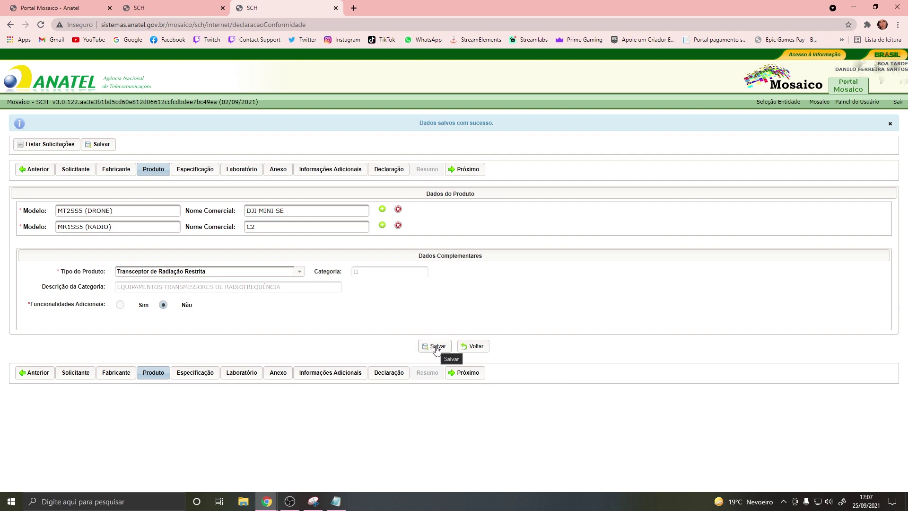
pyautogui.click(461, 171)
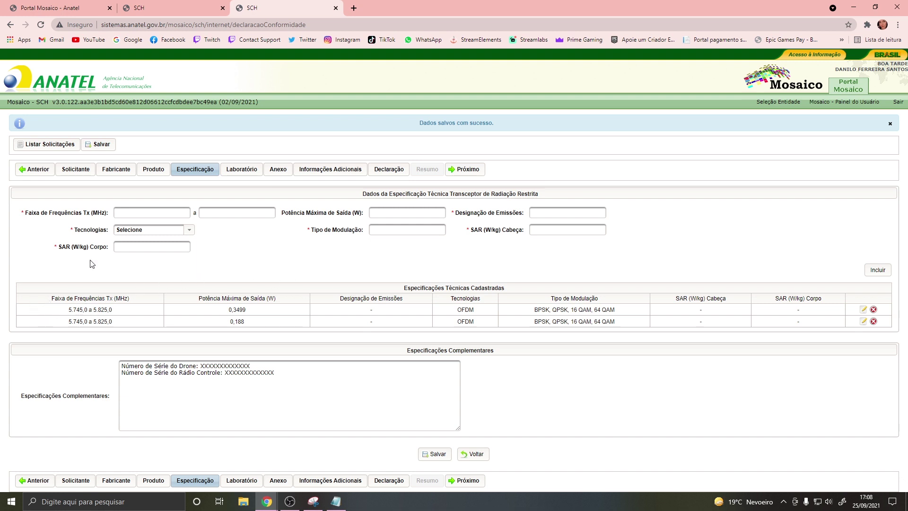
# - Fill in the Tx frequency range 5745,0 to 5825,0 MHz, maximum output power 0,3499 W and emission designation "-"
pyautogui.click(123, 212)
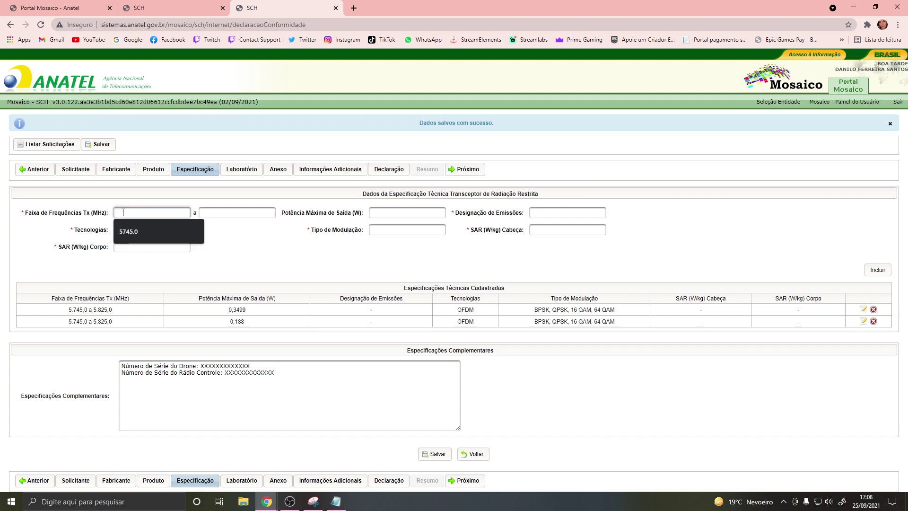
pyautogui.click(125, 231)
pyautogui.click(211, 214)
pyautogui.click(220, 231)
pyautogui.click(397, 212)
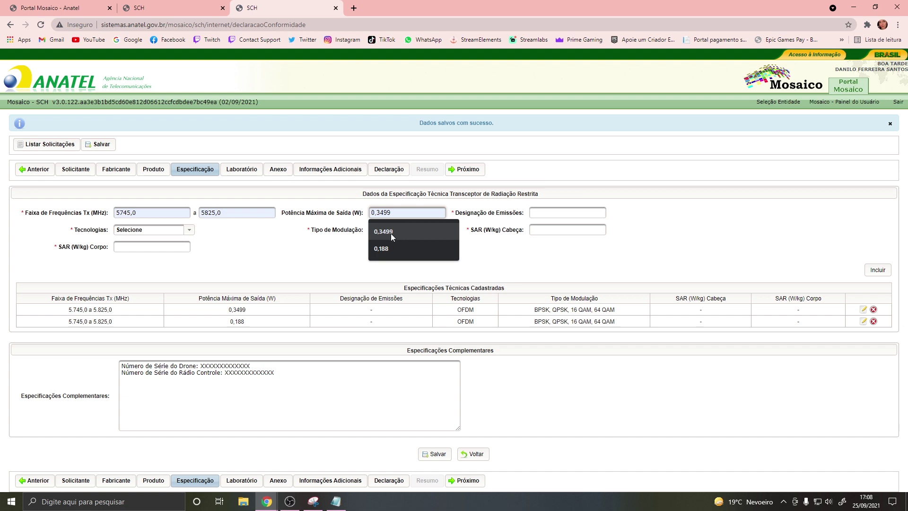
pyautogui.click(391, 234)
pyautogui.click(545, 213)
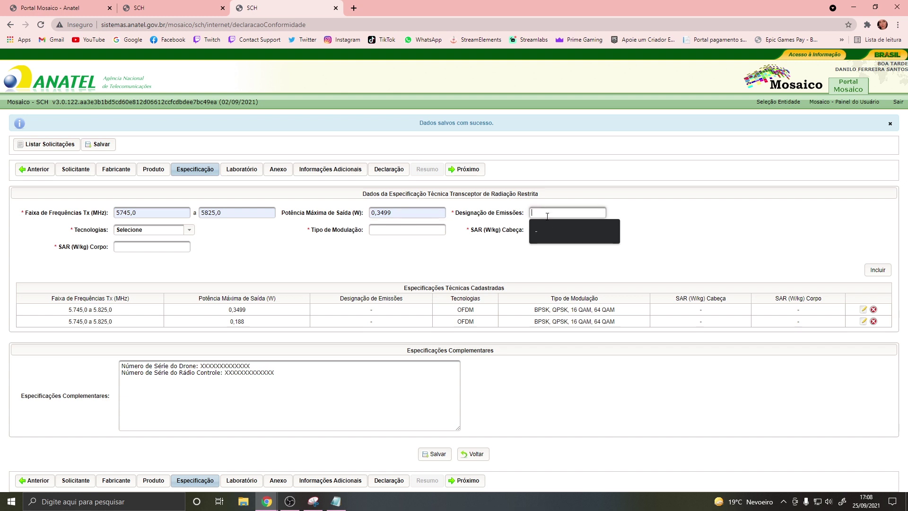
pyautogui.click(546, 230)
# - Set the technology to OFDM, the modulation to BPSK, QPSK, 16 QAM, 64 QAM, and both SAR fields to "-"
pyautogui.click(168, 231)
pyautogui.click(131, 250)
pyautogui.click(407, 231)
pyautogui.click(397, 251)
pyautogui.click(563, 232)
pyautogui.click(552, 247)
pyautogui.click(136, 250)
pyautogui.click(133, 267)
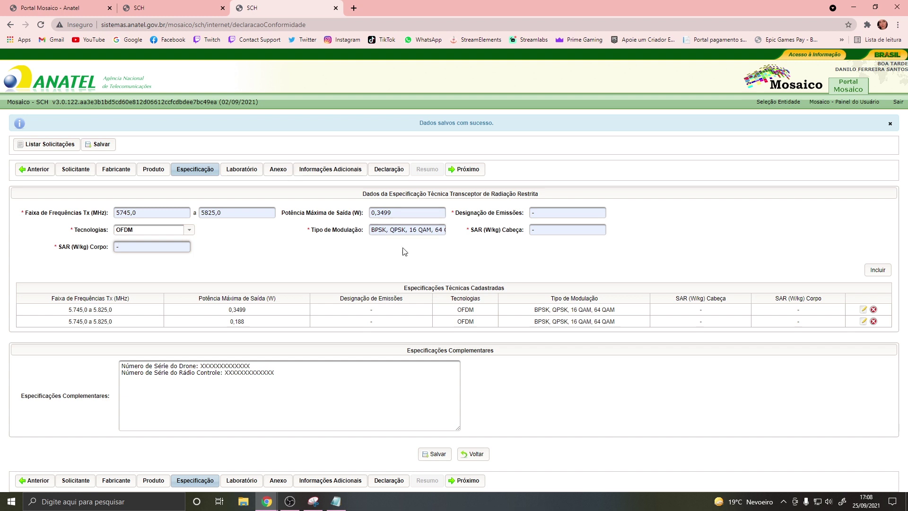
# - Change the maximum output power in the specification entry to 0,188 W
pyautogui.click(397, 213)
pyautogui.moveTo(409, 214); pyautogui.dragTo(320, 224)
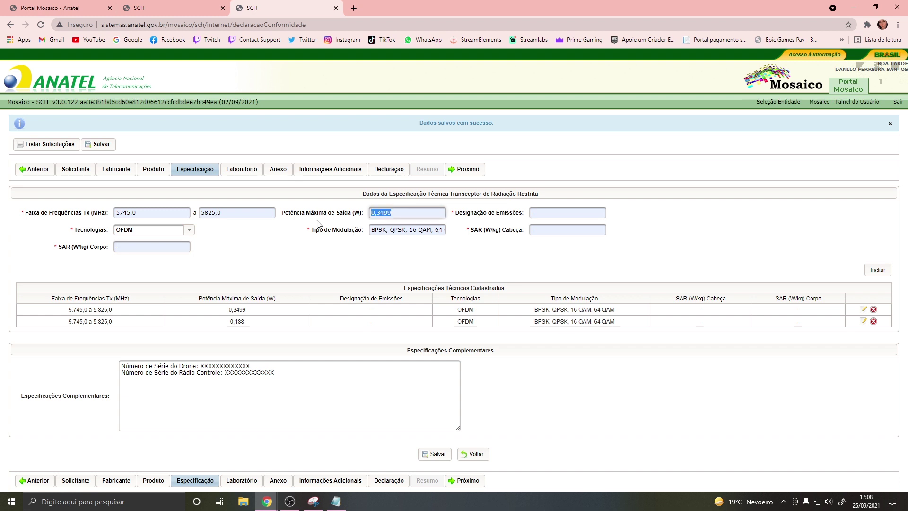
pyautogui.press('BackSpace')
pyautogui.click(388, 211)
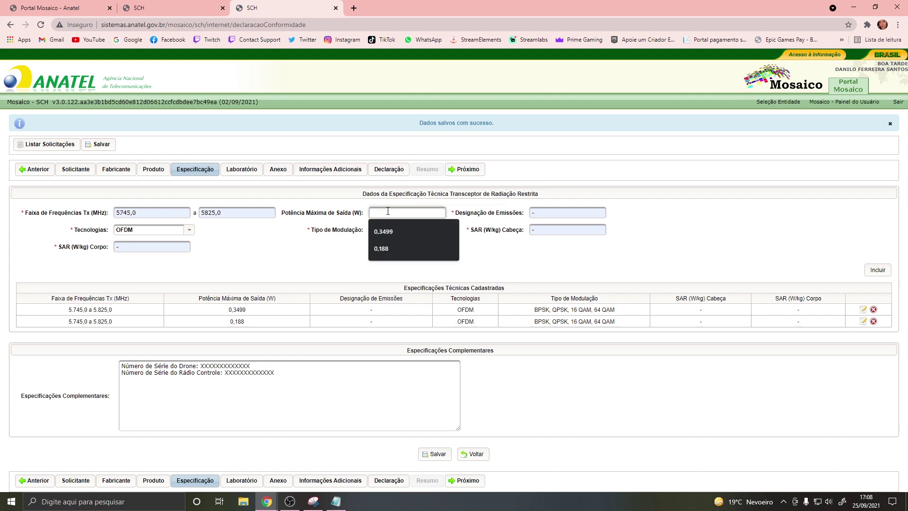
pyautogui.click(381, 248)
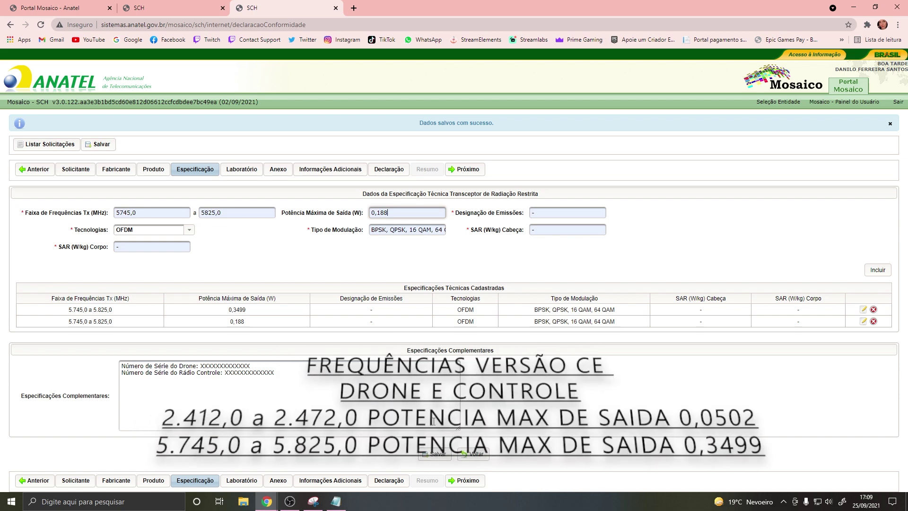
# - Examine the drone and remote-control serial number lines in the complementary specifications
pyautogui.click(123, 367)
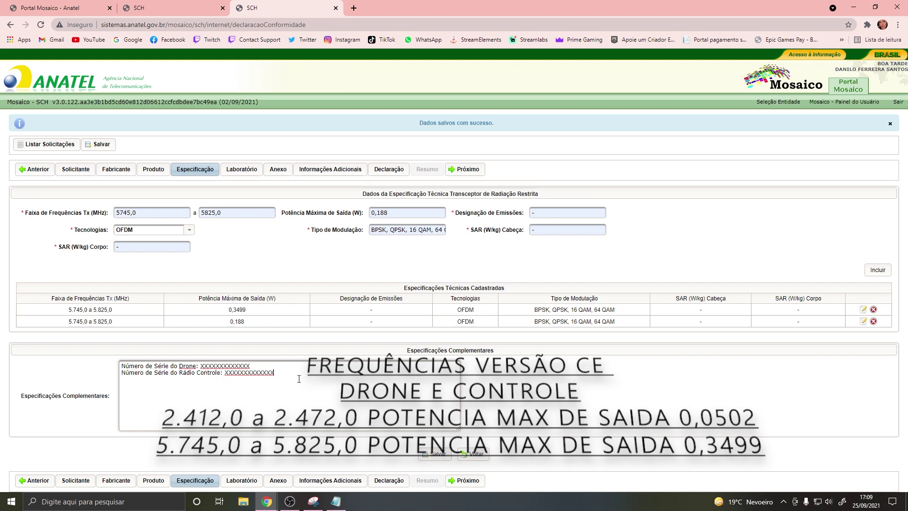
pyautogui.click(231, 365)
pyautogui.click(241, 375)
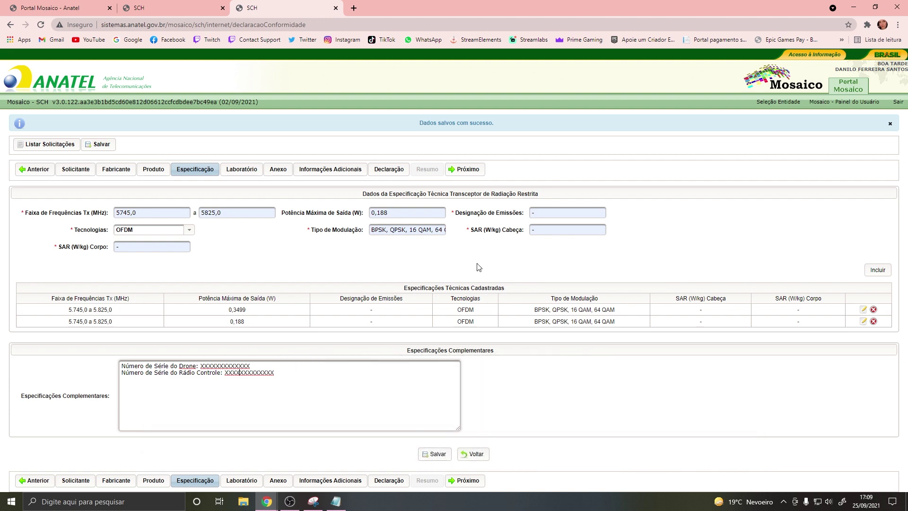
# - Advance the declaration past the Laboratório section to the Anexo section
pyautogui.click(463, 174)
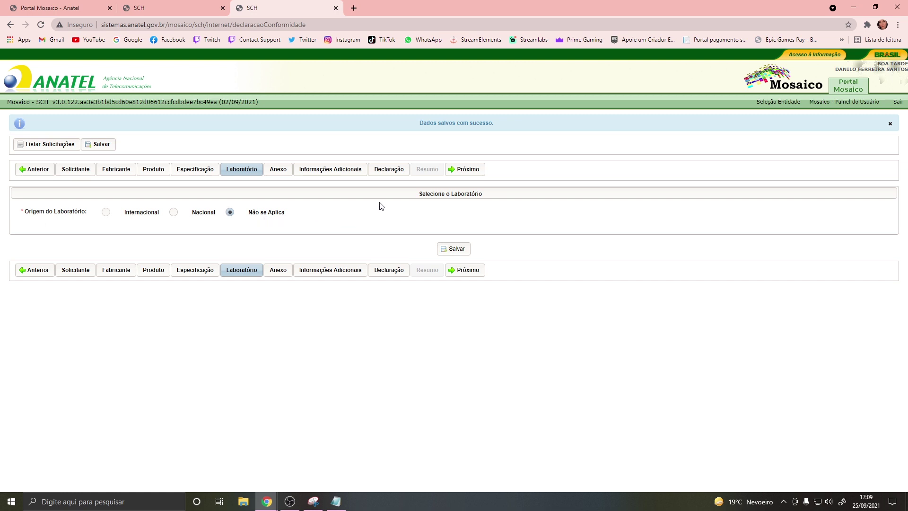
pyautogui.click(468, 171)
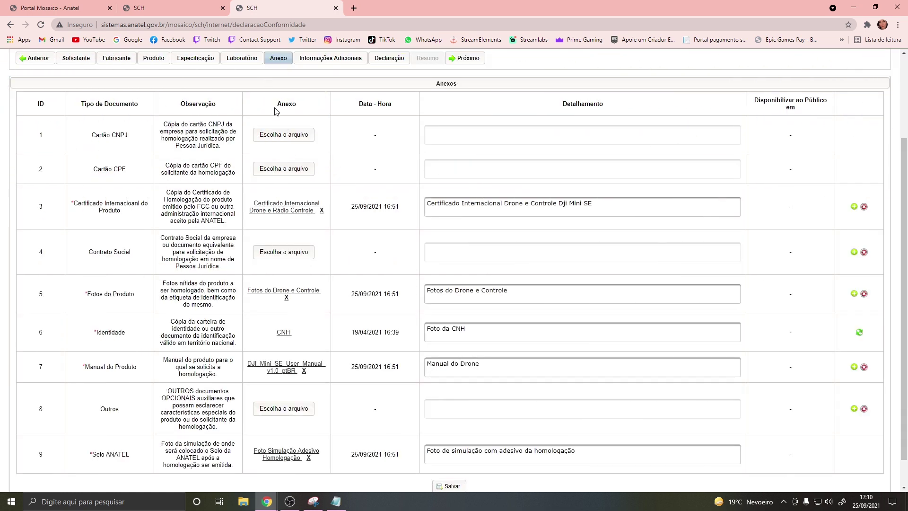